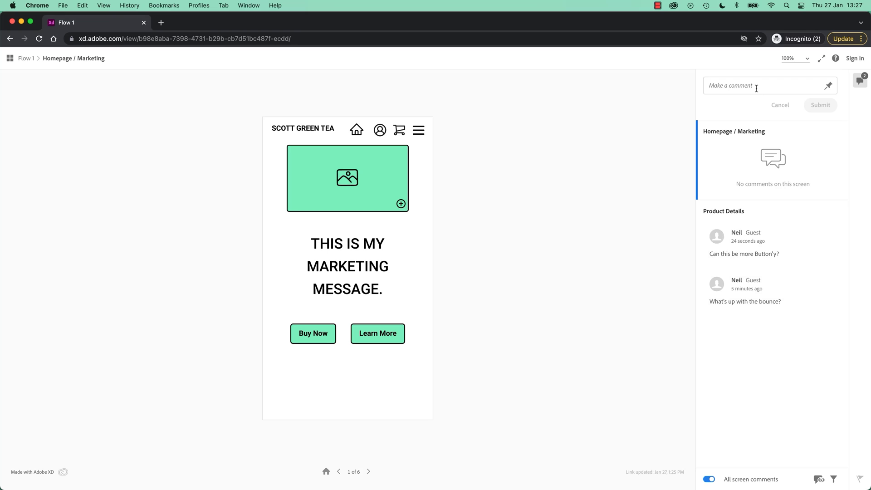
Step: Open the Product Details screen by selecting one of its guest comments
click(744, 243)
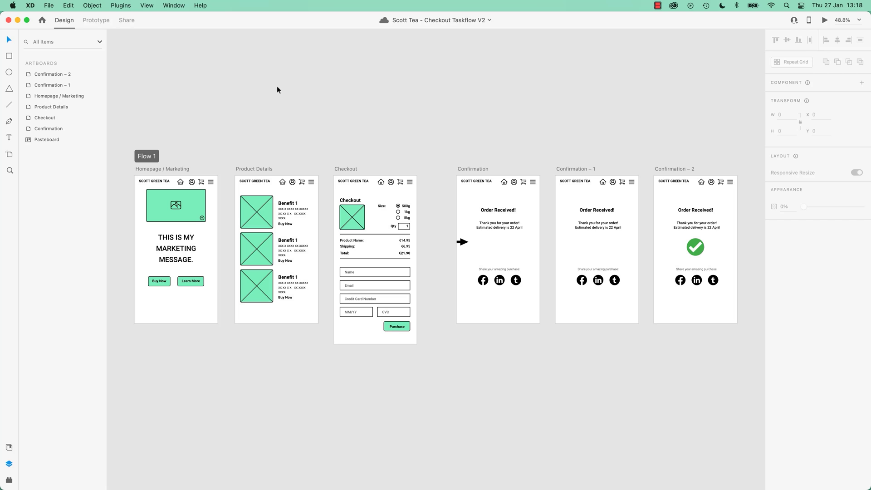
Step: Show the Share link settings for Flow 1, passing through Prototype mode
click(94, 26)
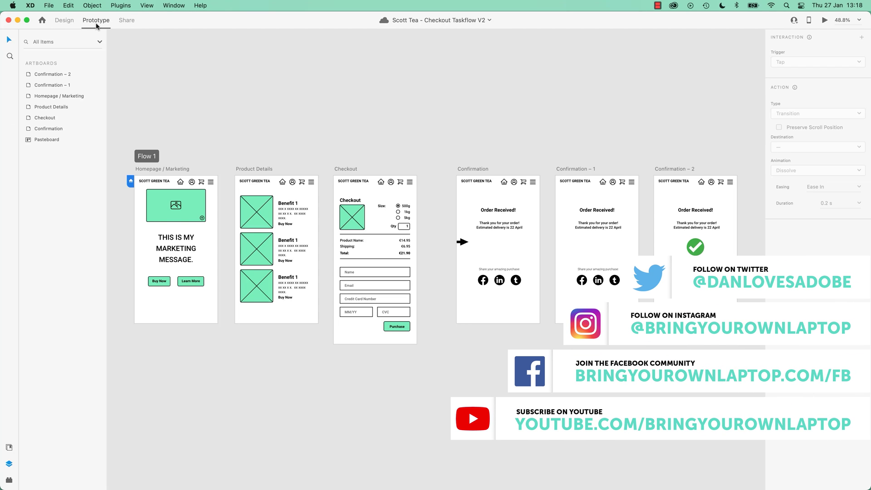
click(126, 21)
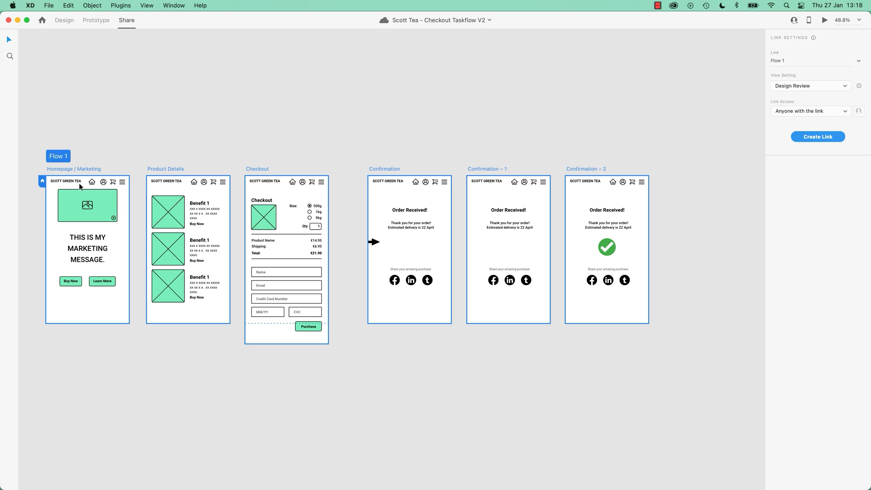
Step: Try Product Details as a second flow start, then restore Homepage / Marketing as the only Flow 1 start
click(94, 21)
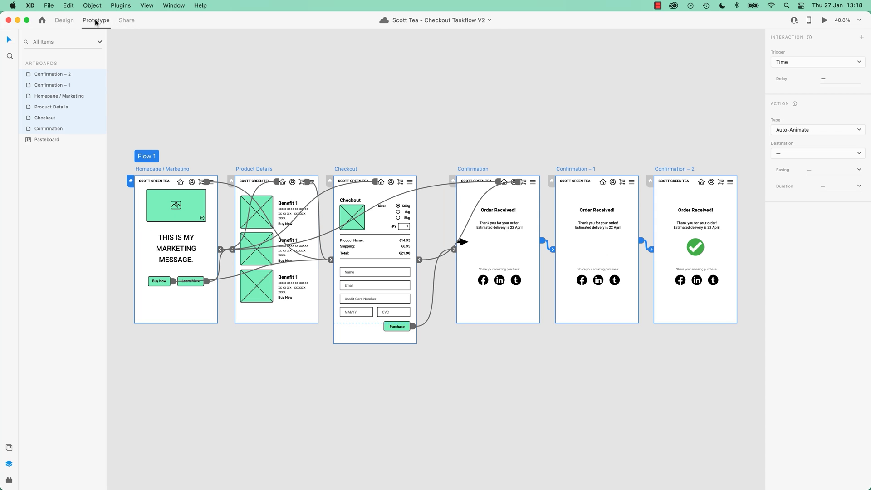
click(230, 179)
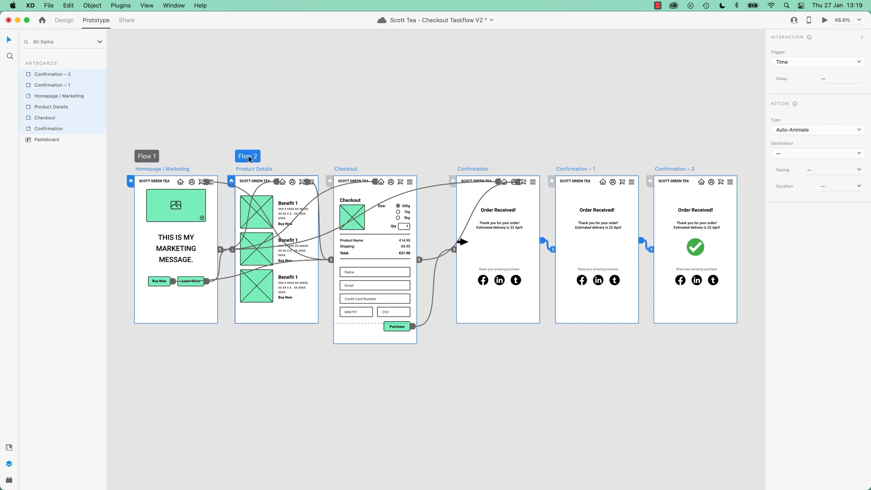
click(130, 183)
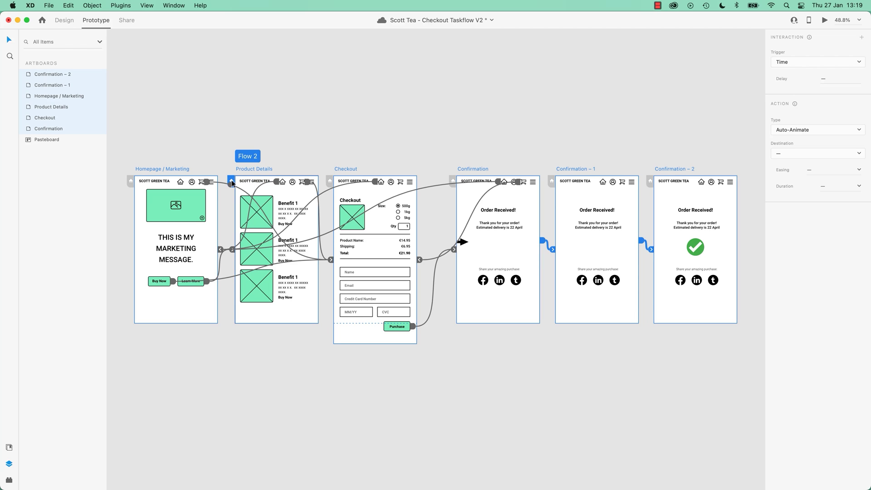
click(131, 183)
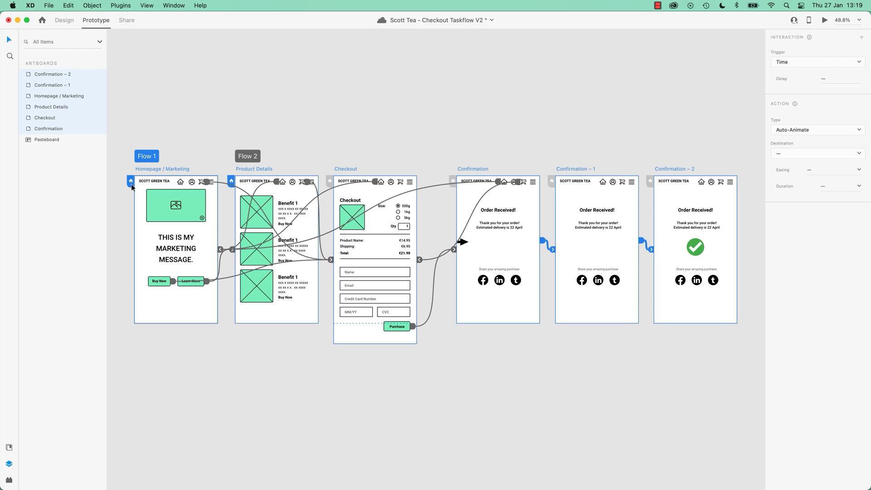
click(231, 181)
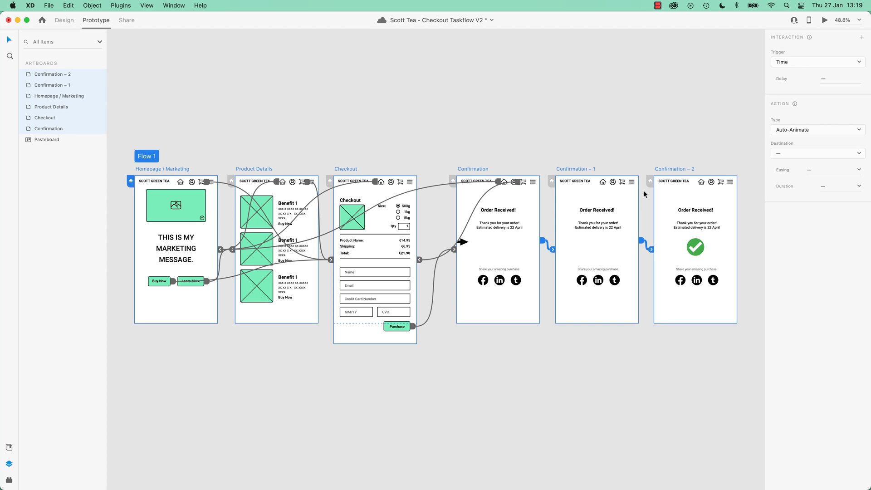
Step: Set the Flow 1 link to Design Review with access for Anyone with the link, after trying password access
click(128, 24)
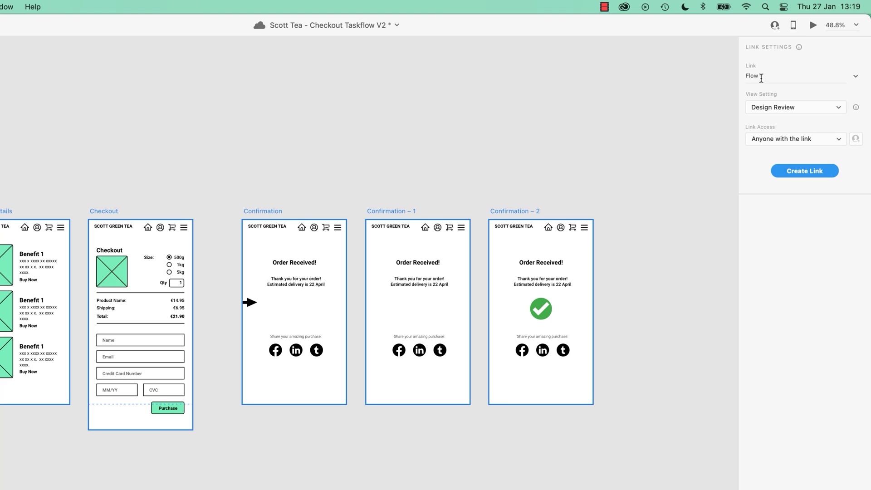
click(770, 107)
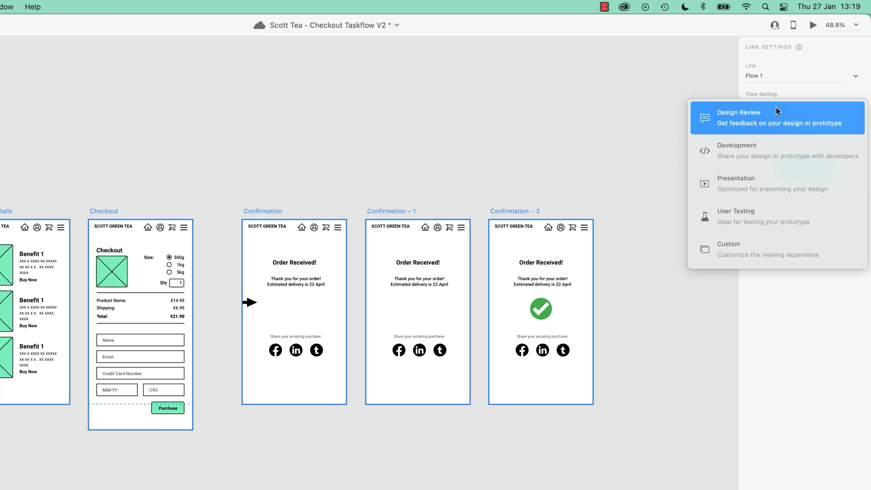
click(741, 128)
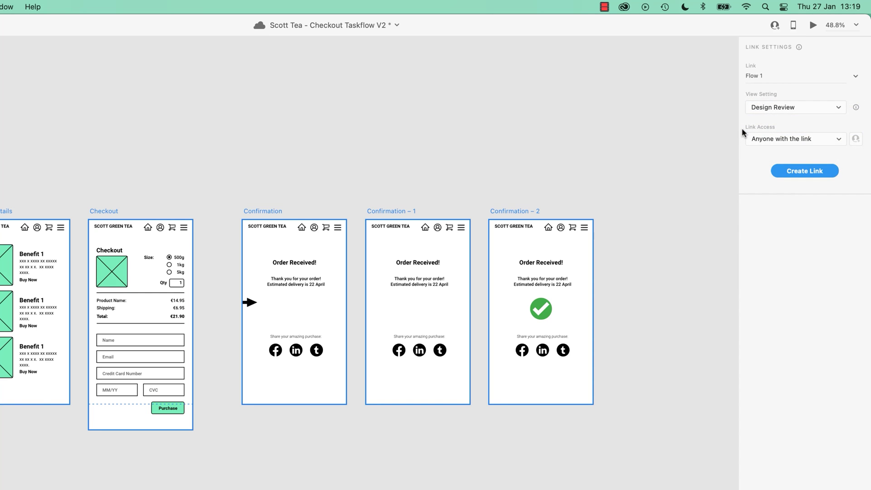
click(762, 144)
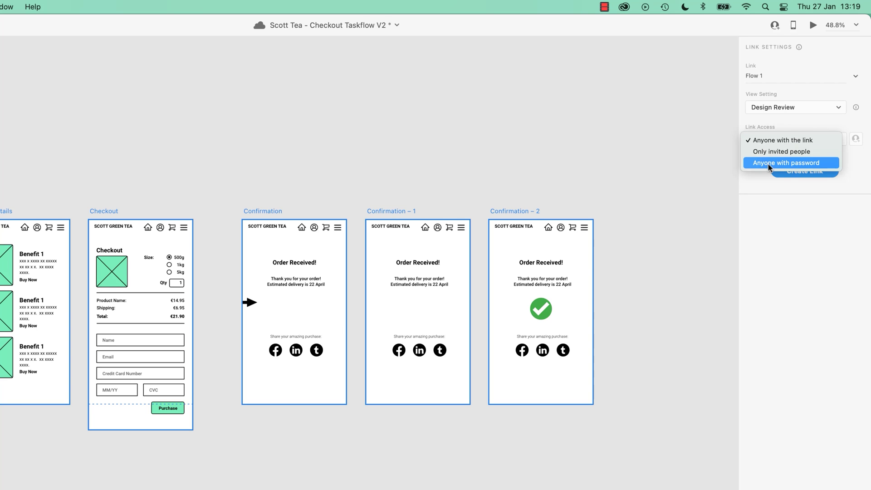
click(767, 163)
click(771, 139)
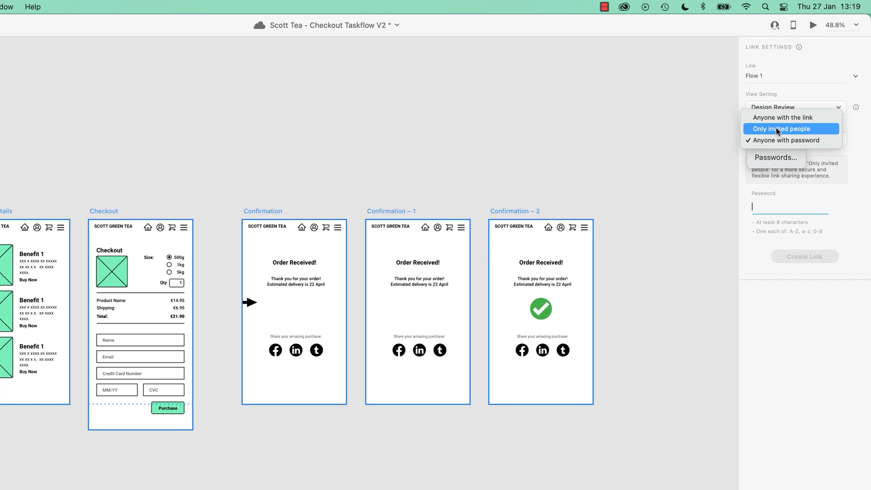
click(775, 118)
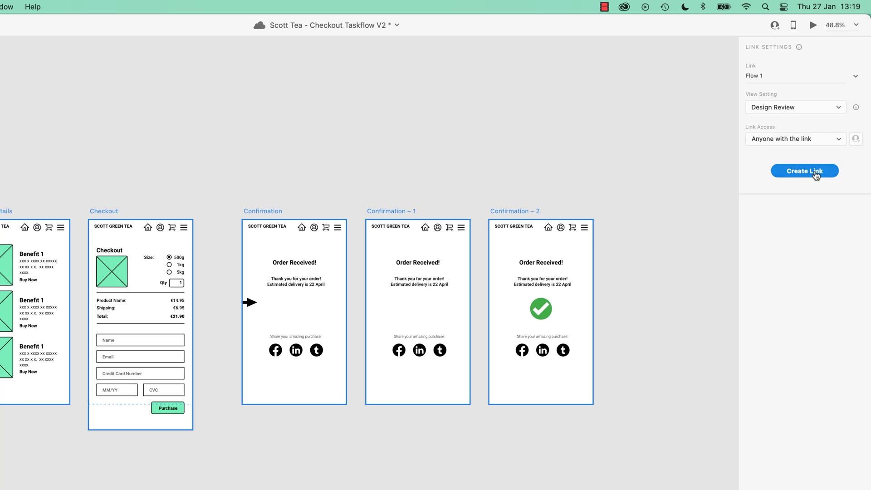
Step: Create the Flow 1 Design Review link and copy its URL
click(816, 176)
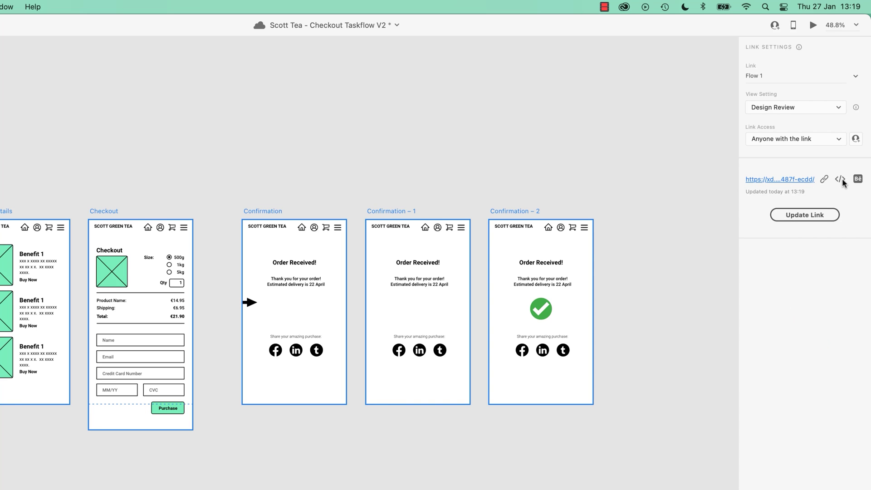
click(825, 181)
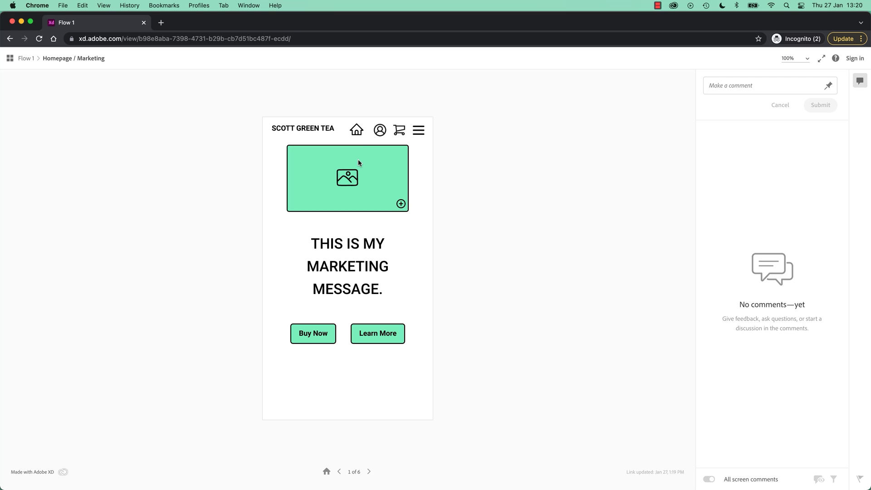
Step: Go from the homepage to Checkout and the purchase confirmation, then step back through the screens
click(397, 134)
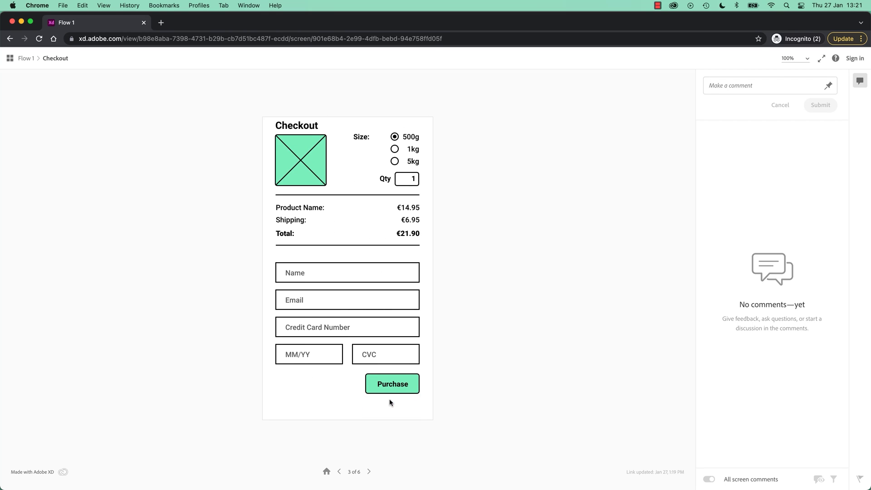
click(390, 391)
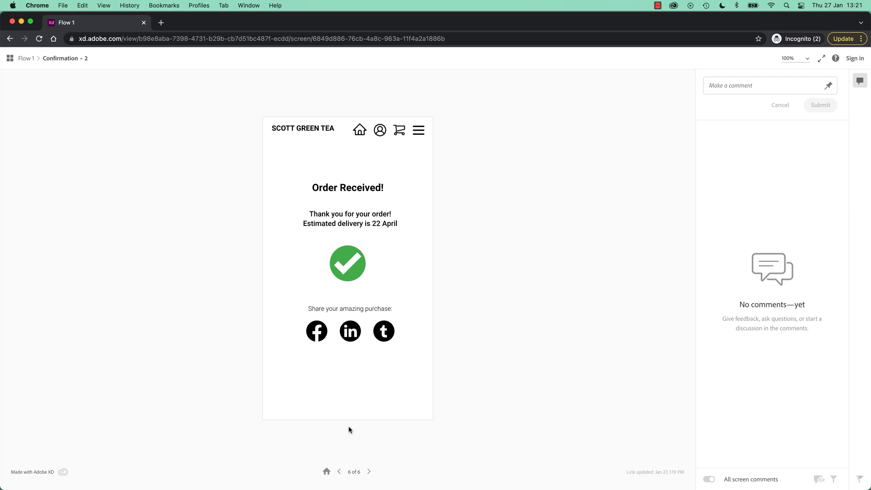
click(340, 472)
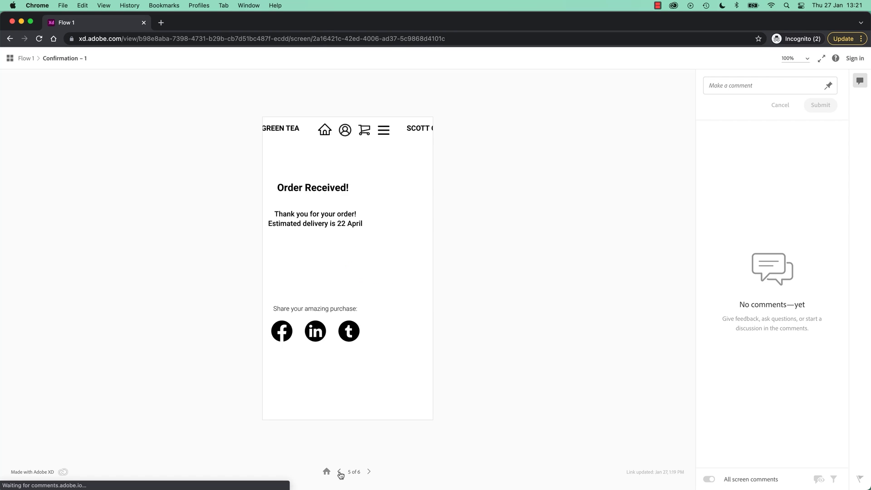
click(339, 472)
click(339, 472)
click(339, 472)
click(340, 472)
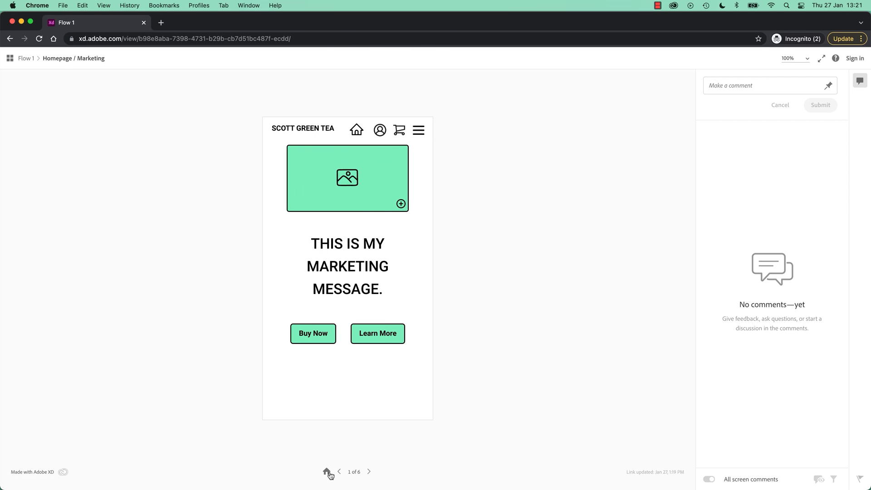
Step: Step forward and back through the flow, then open Product Details via Learn More
click(369, 471)
click(368, 472)
click(368, 472)
click(369, 472)
click(369, 472)
click(326, 472)
click(368, 472)
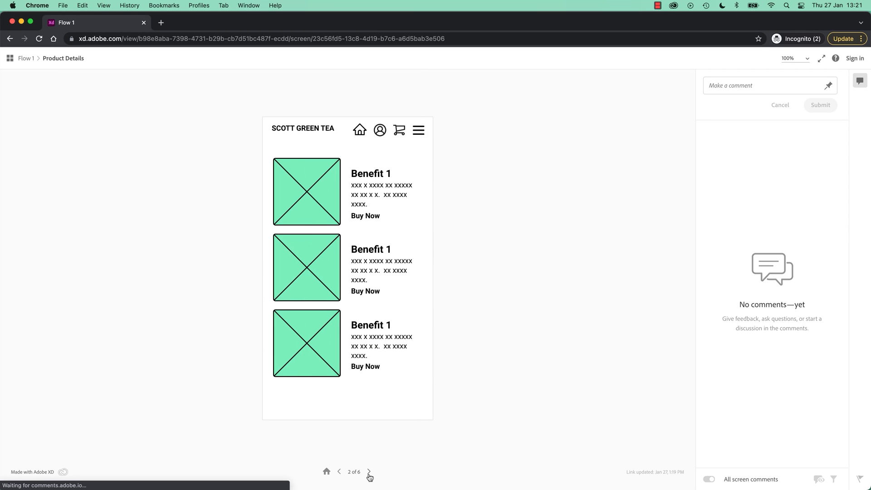
click(339, 471)
click(381, 339)
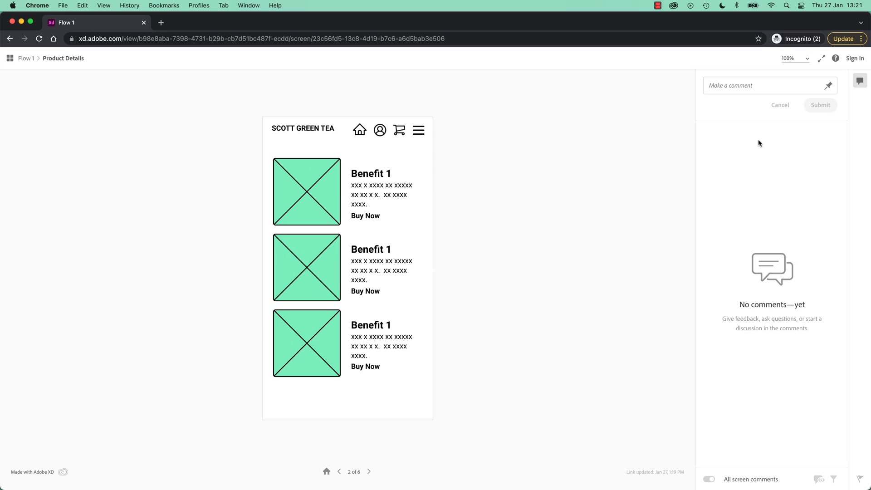
Step: Post the comment 'What's up with the bounce?' on Product Details, continuing as a guest with a guest name
click(770, 84)
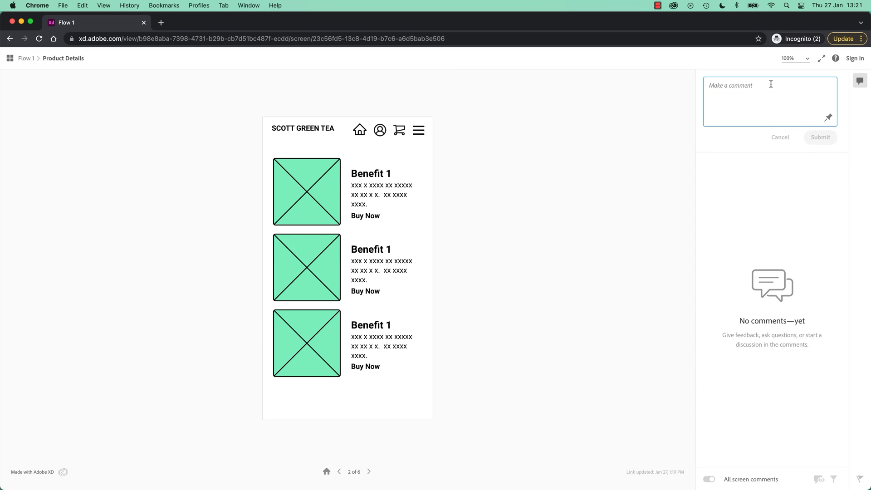
text(What's up w)
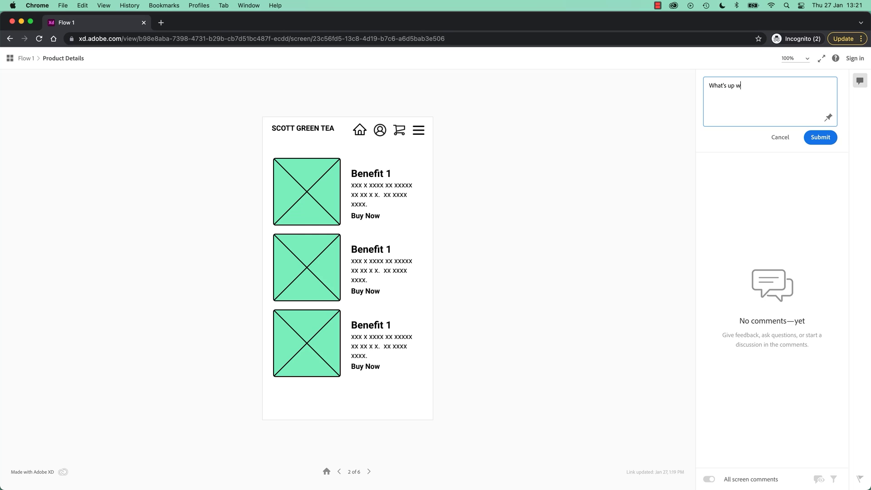
text(ith the bounce?)
click(822, 137)
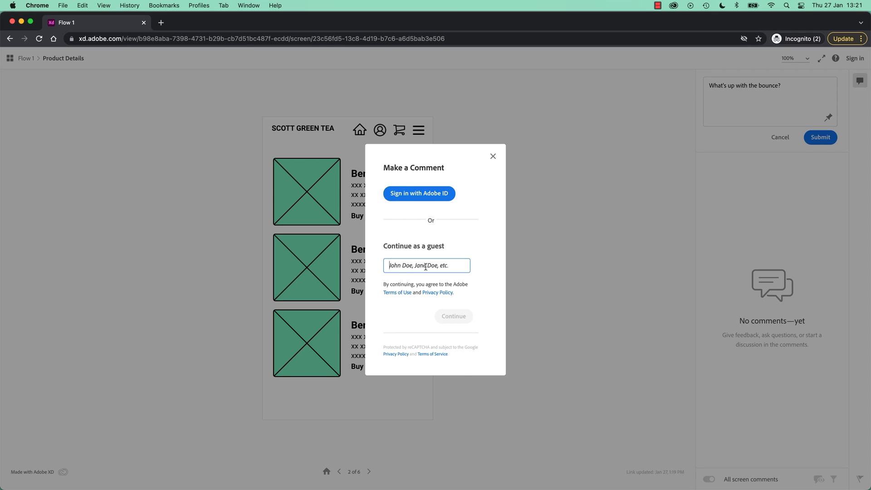
text(Neil)
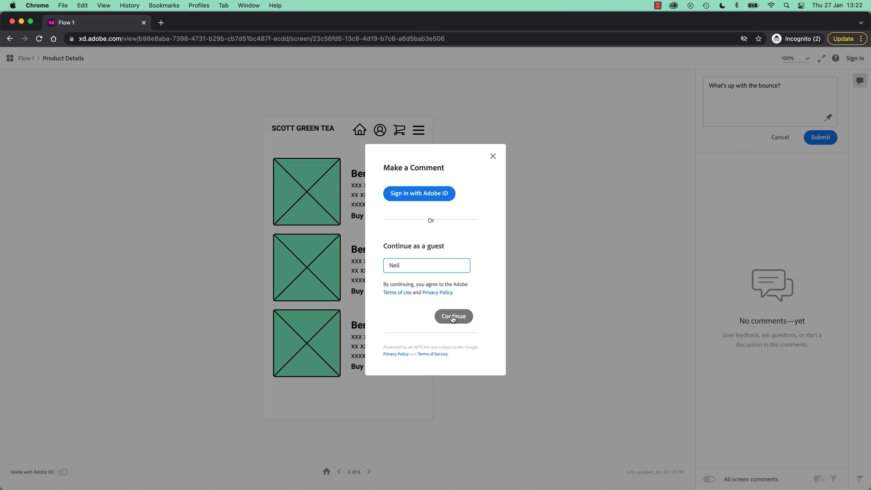
click(452, 318)
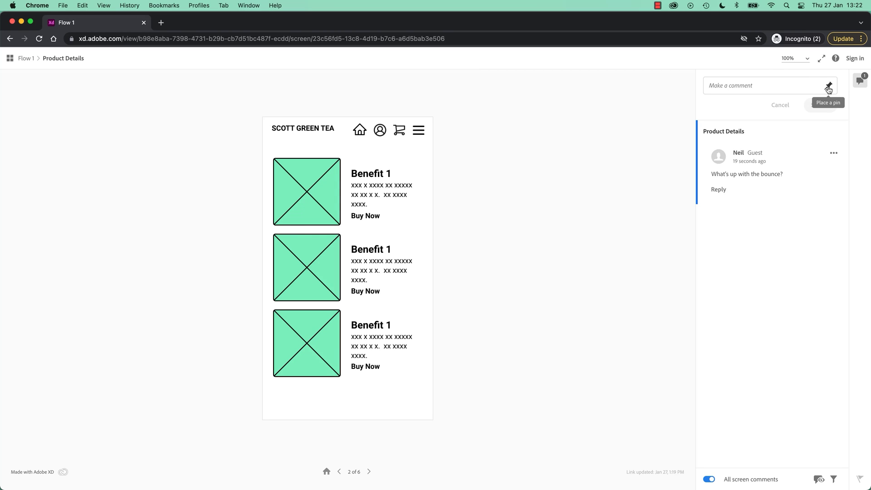
Step: Pin the comment 'This isn't our logo is' onto the SCOTT GREEN TEA logo, then return to Adobe XD
click(828, 87)
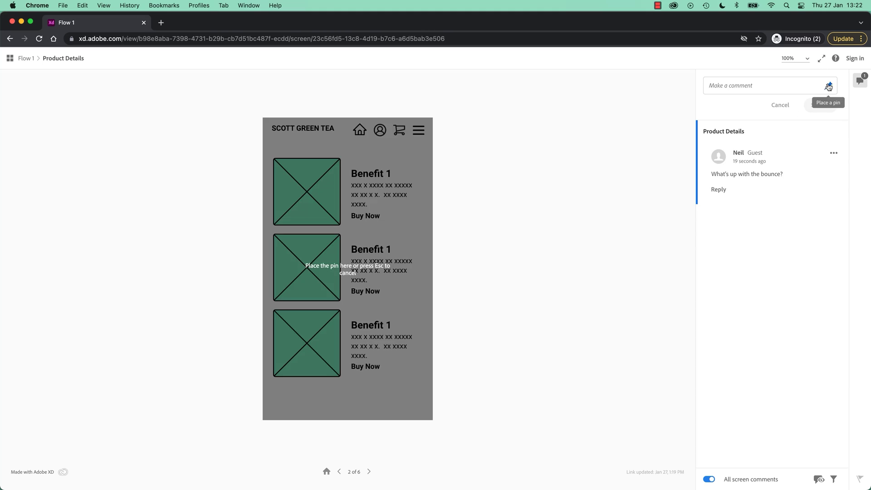
click(357, 150)
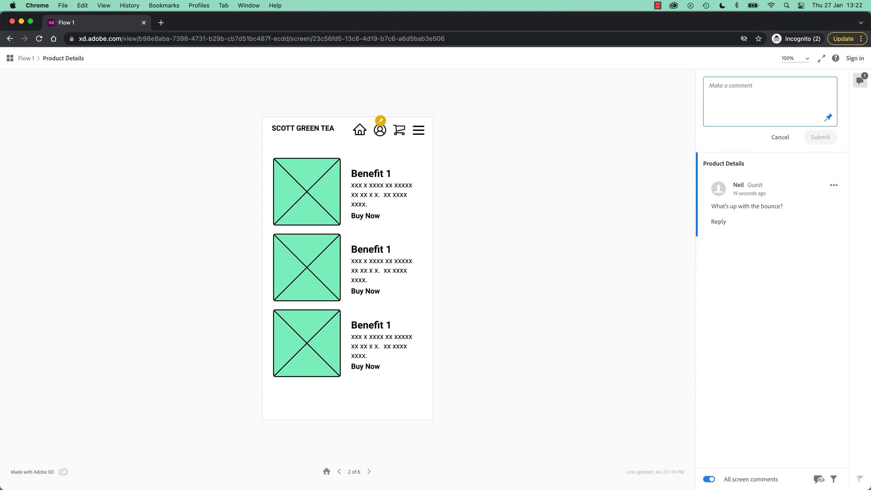
click(314, 129)
text(This is)
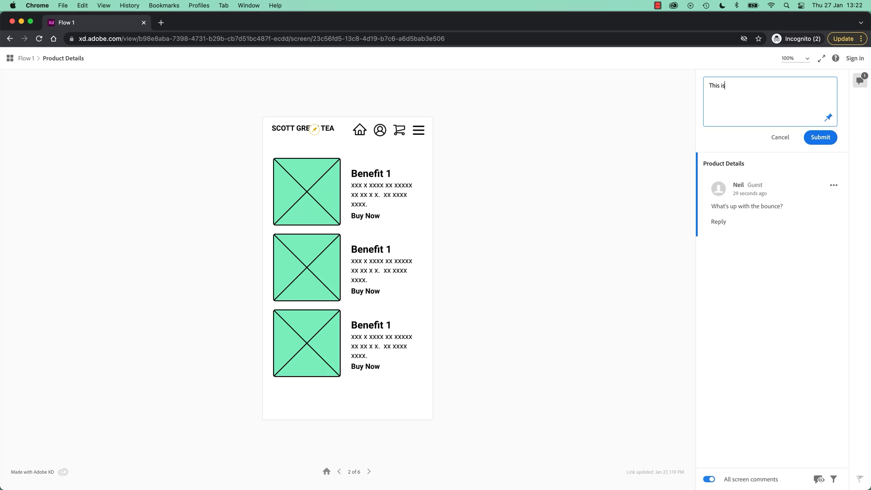
text(n't our logo is it?)
click(810, 138)
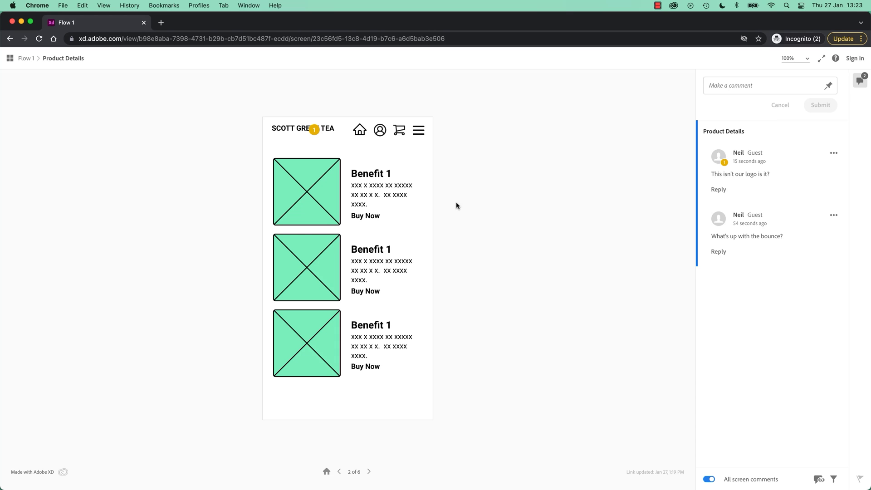
key(super+Tab)
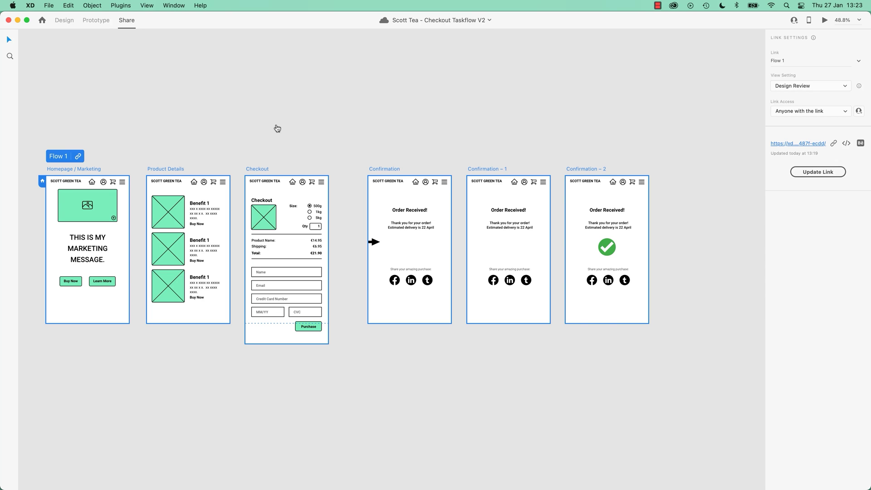
Step: Copy the Flow 1 review link and load it in a new Chrome tab
key(super+Tab)
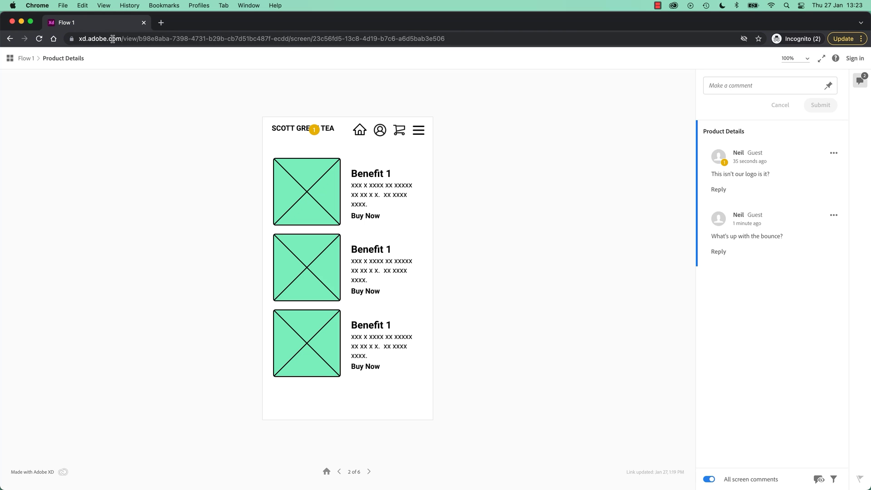
key(super+Tab)
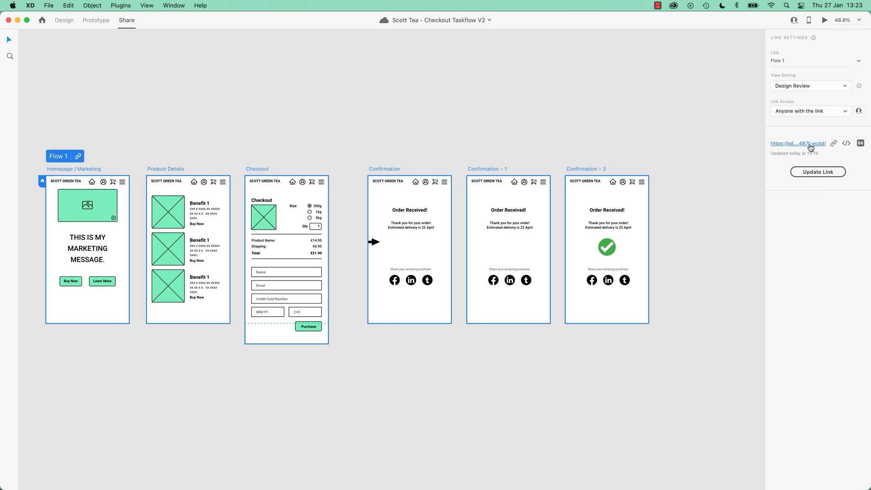
click(833, 144)
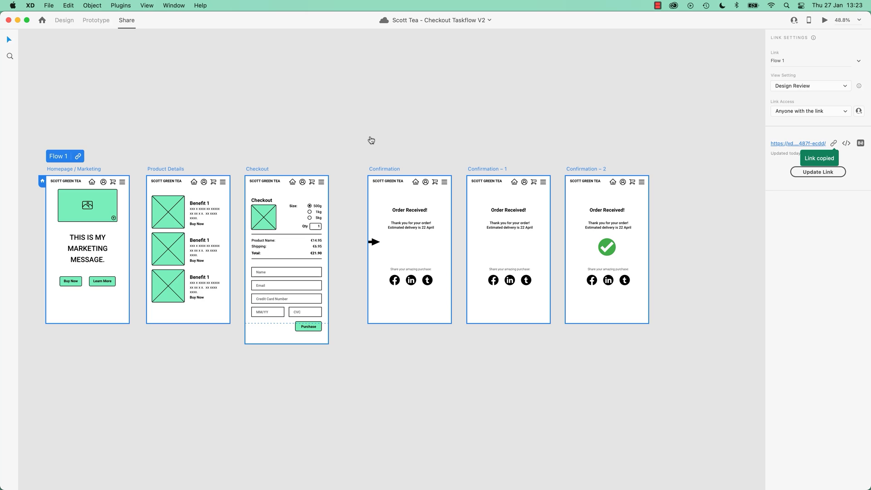
key(super+Tab)
key(super+v)
key(Return)
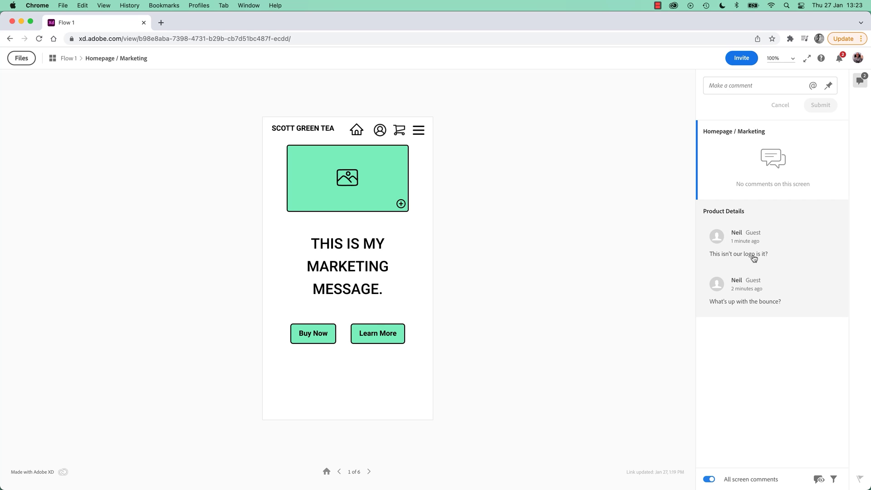
Step: Reply 'No, this is just a placeholder.' to the logo comment, then resolve that thread
click(781, 247)
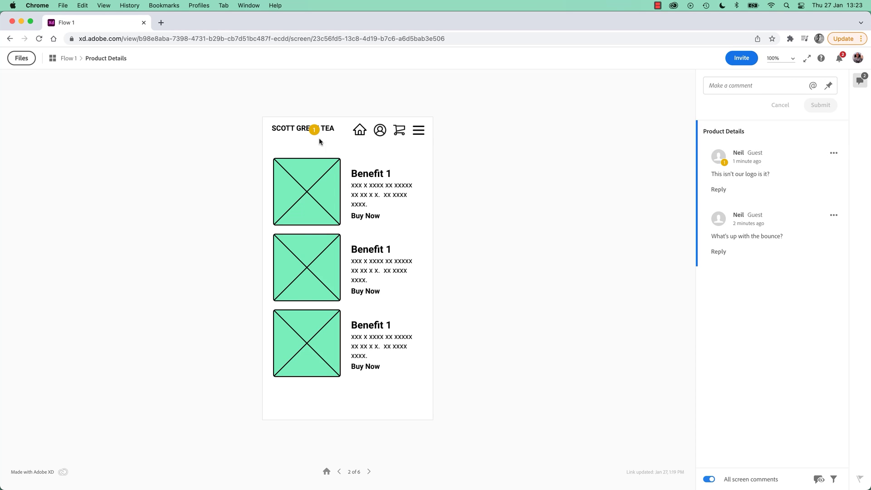
click(718, 190)
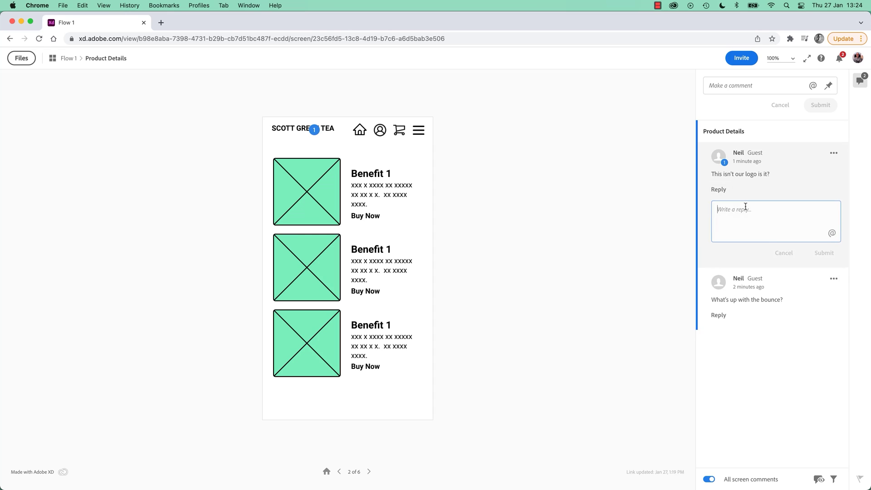
text(No,)
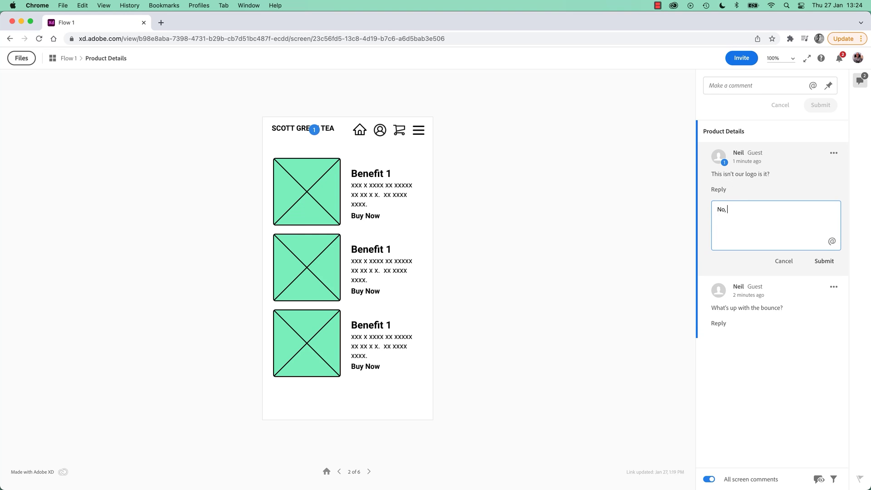
text( this is just a placeholder.)
click(823, 261)
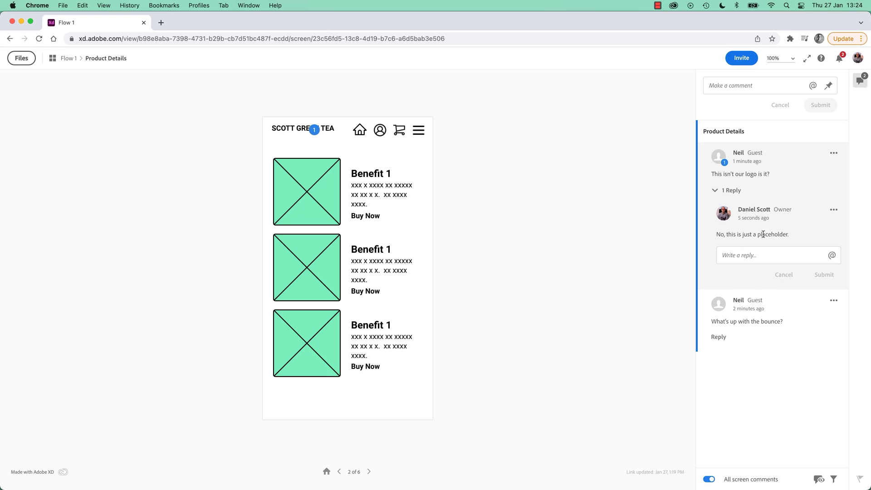
click(833, 153)
click(829, 174)
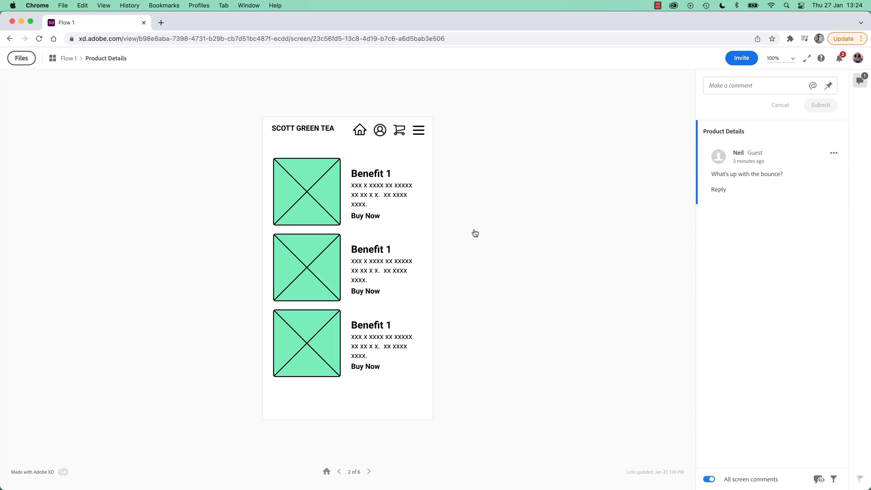
Step: In Prototype mode, change the Learn More to Product Details transition easing from Bounce to Ease Out
key(super+Tab)
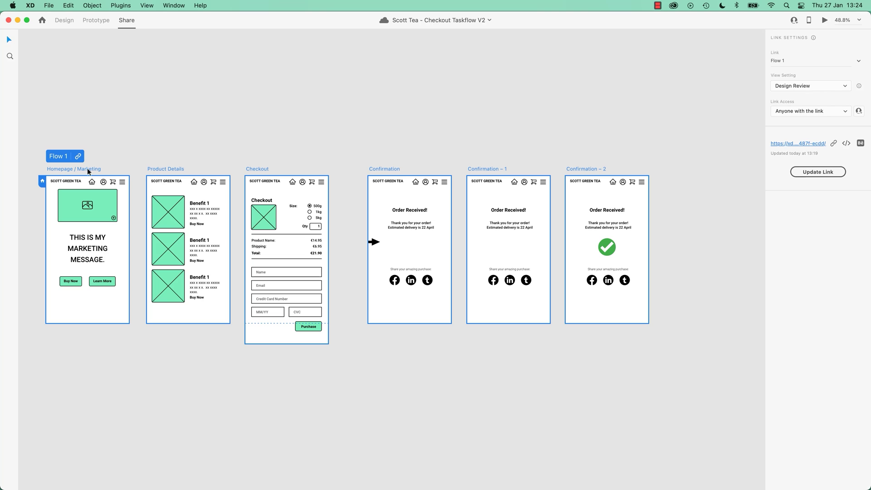
click(96, 20)
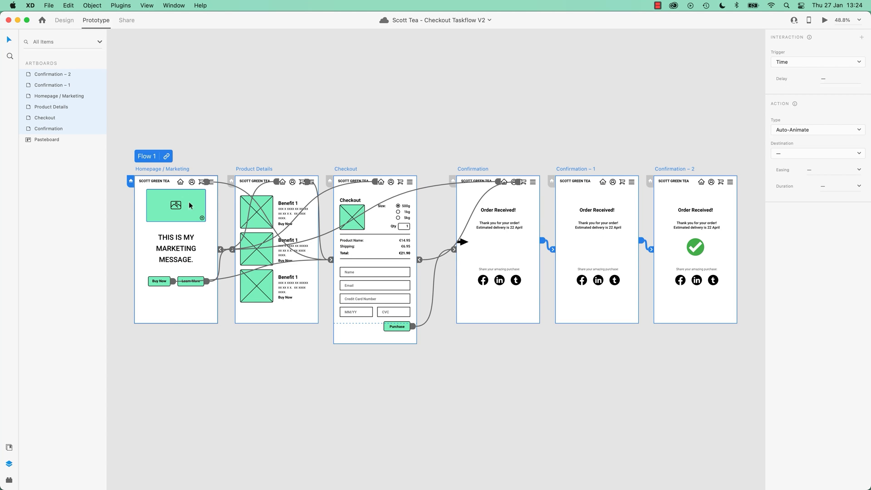
click(200, 285)
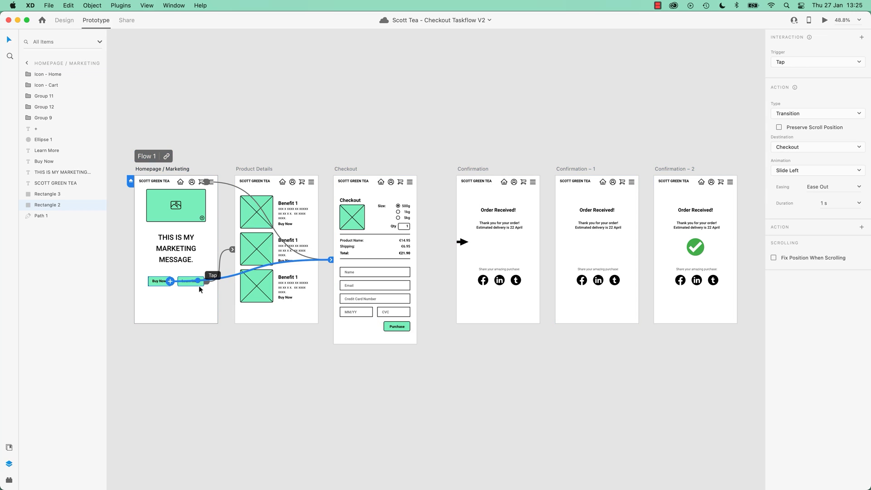
key(super+equal)
scroll(488, 323, left, 8)
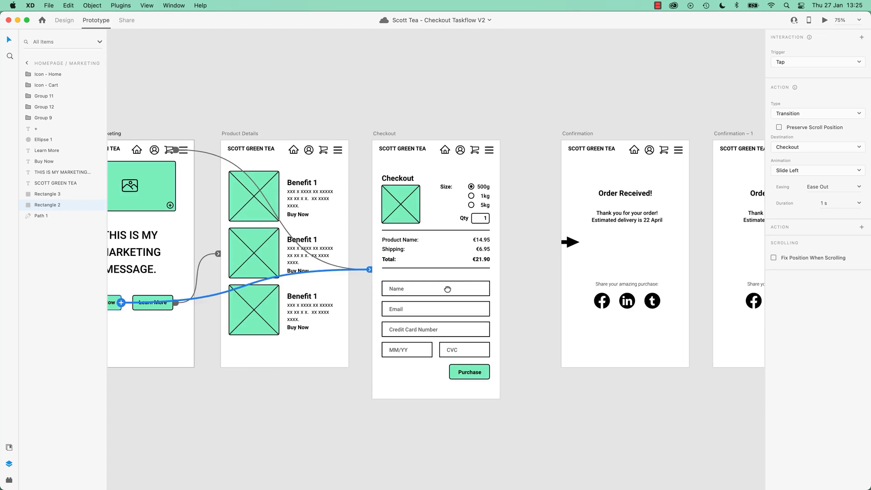
click(443, 319)
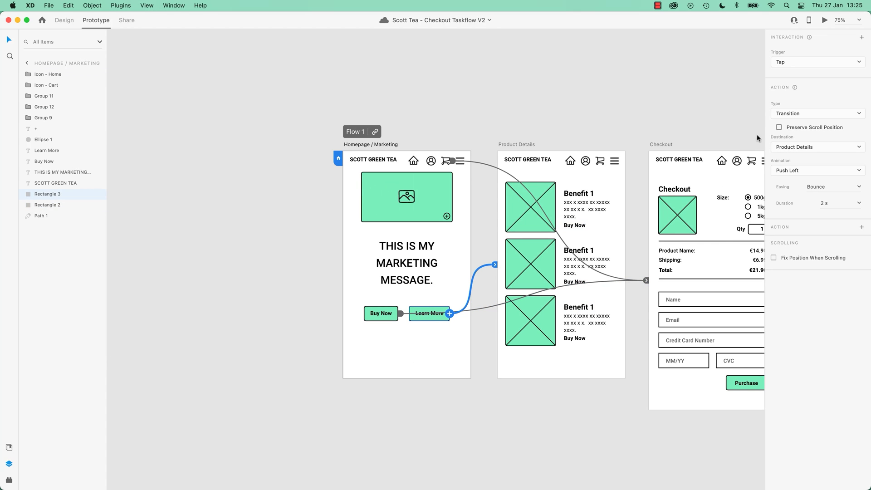
click(859, 191)
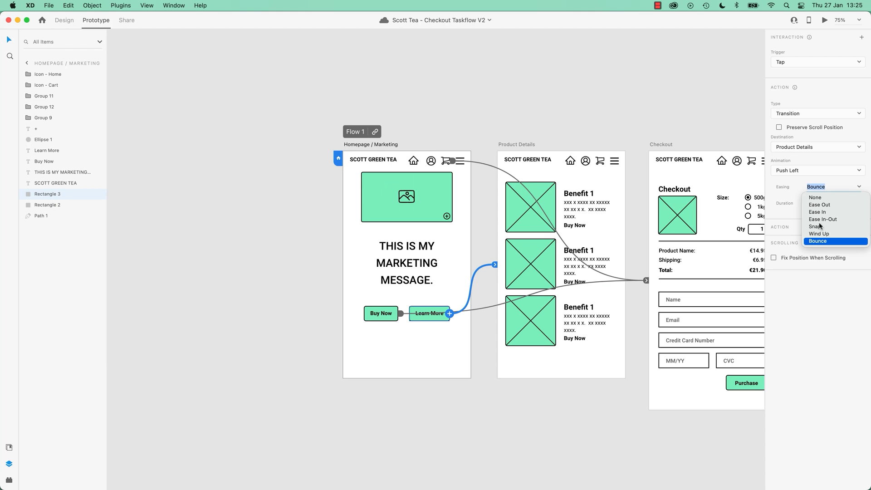
click(819, 205)
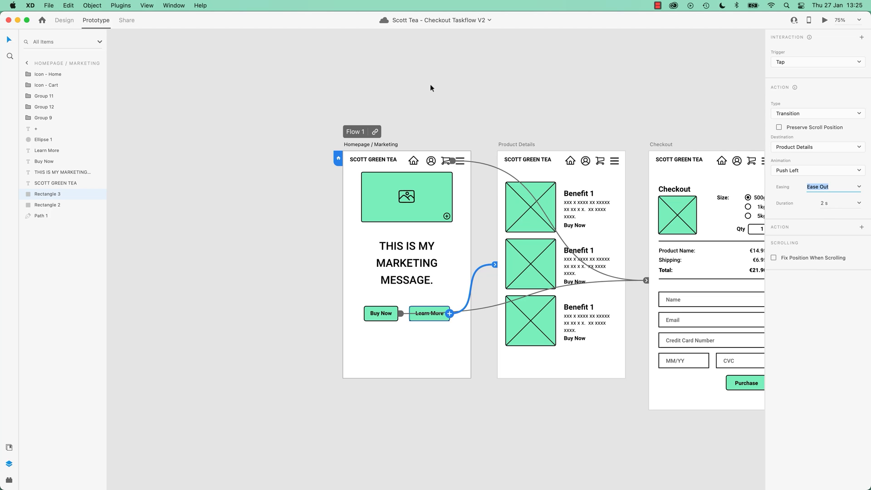
Step: Update the Flow 1 Design Review link in Share mode, then go back to the browser review
click(126, 21)
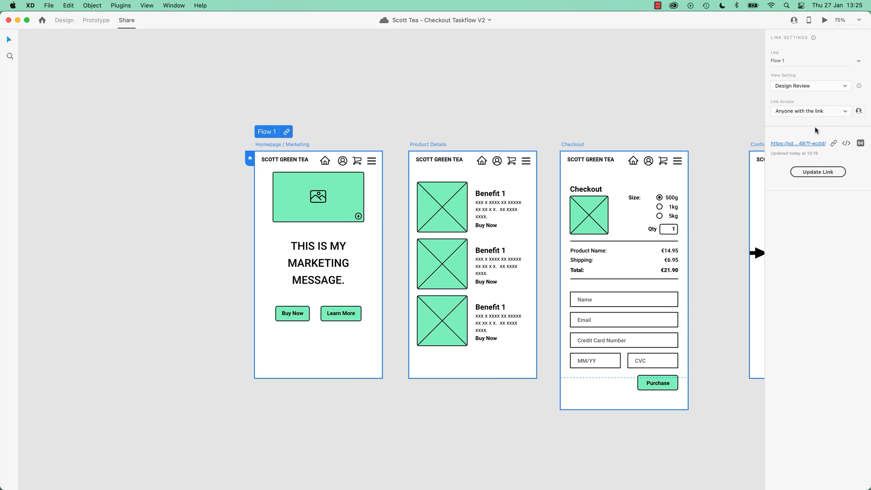
click(820, 173)
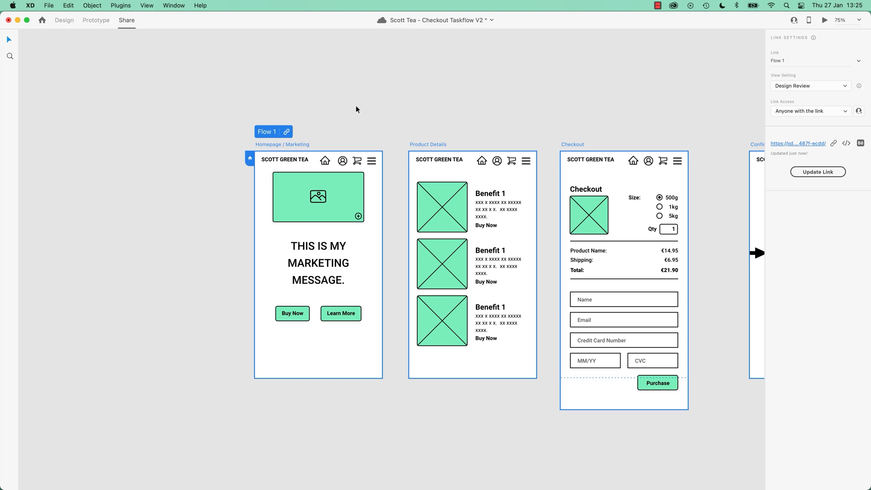
key(super+Tab)
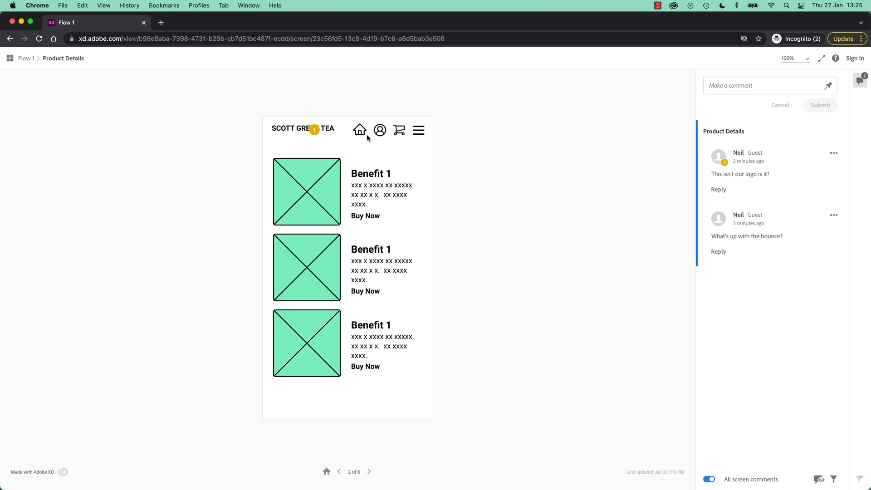
Step: Reload the guest's review in Chrome and step back to the previous prototype screen
click(39, 39)
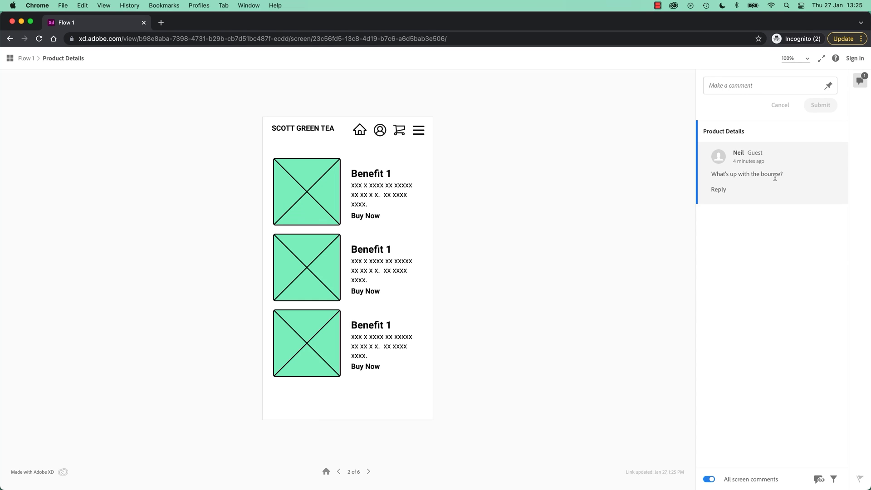
click(325, 471)
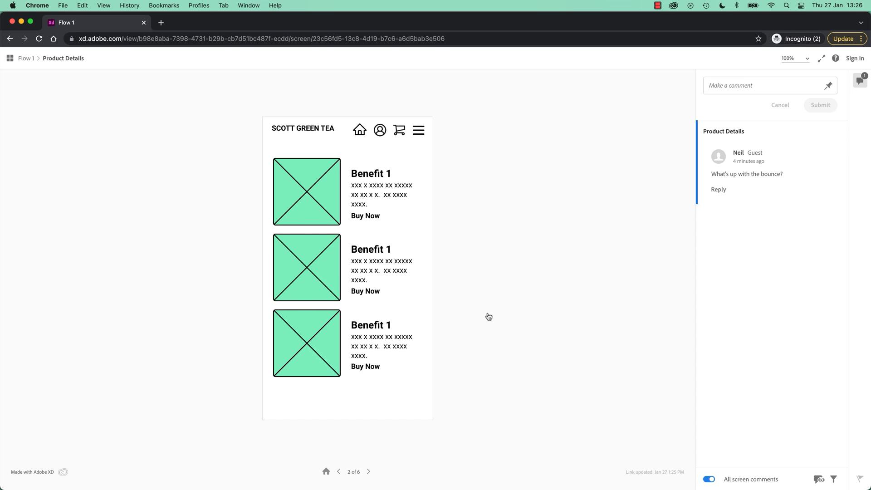
Step: Back in Adobe XD, pan the Flow 1 artboards over to the Confirmation screen
key(super+Tab)
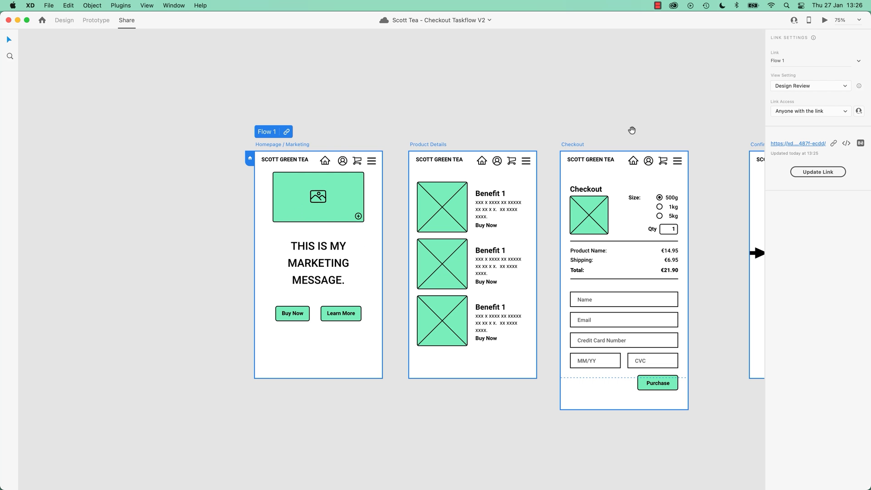
drag(632, 130, 467, 136)
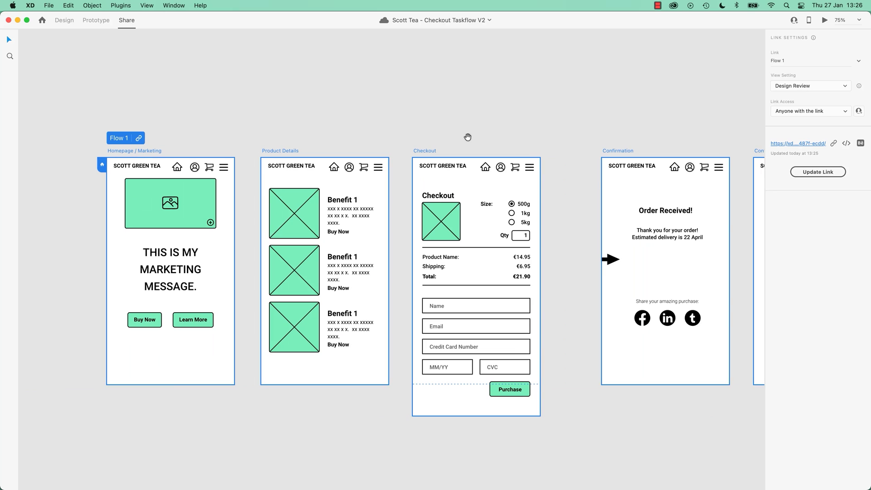